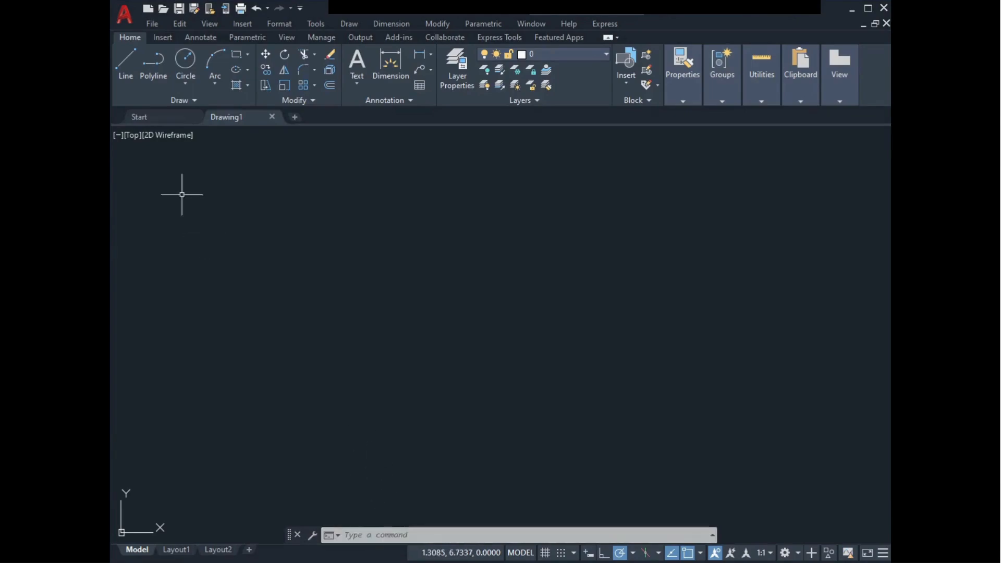
click(129, 65)
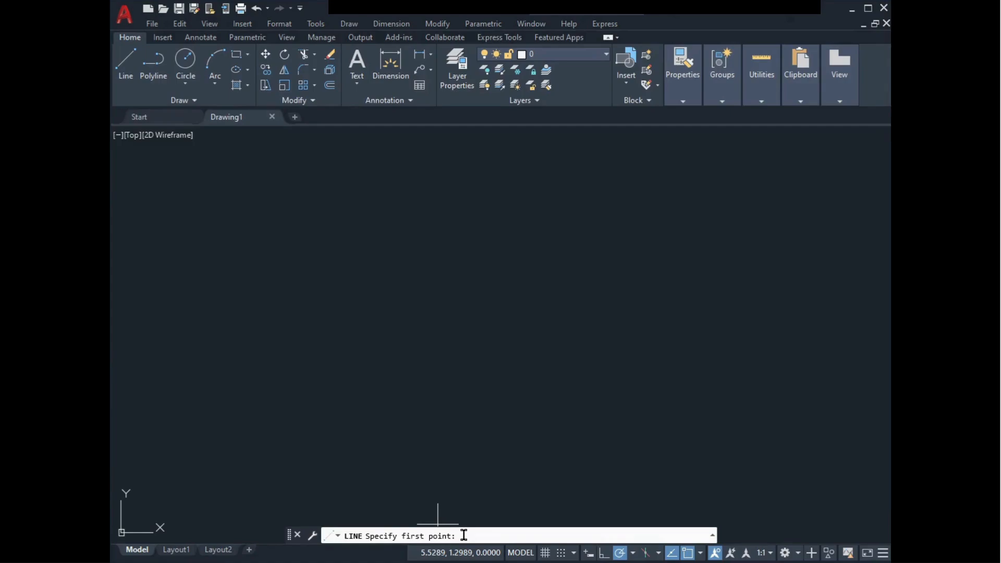
key(Escape)
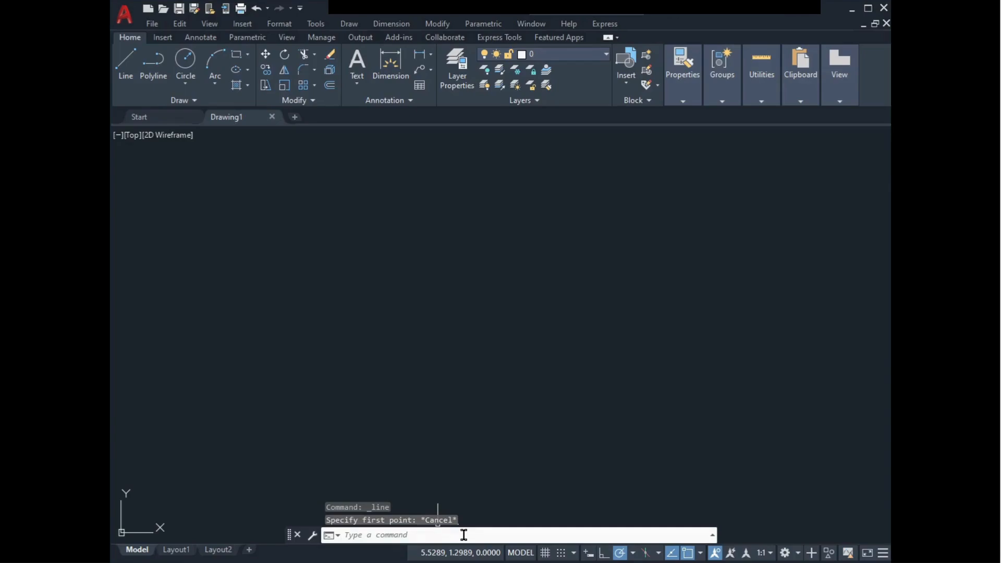
click(127, 60)
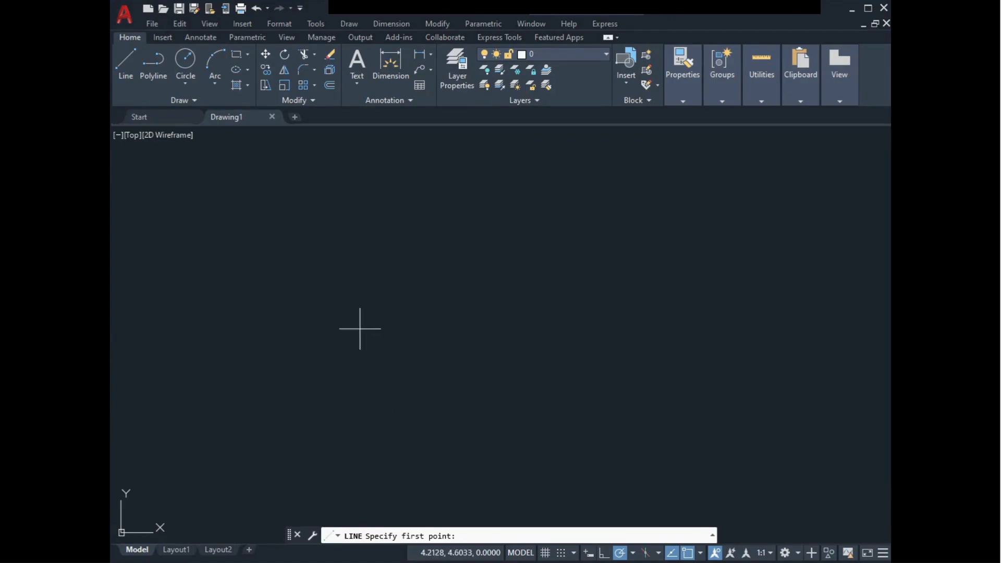
key(Escape)
key(Escape)
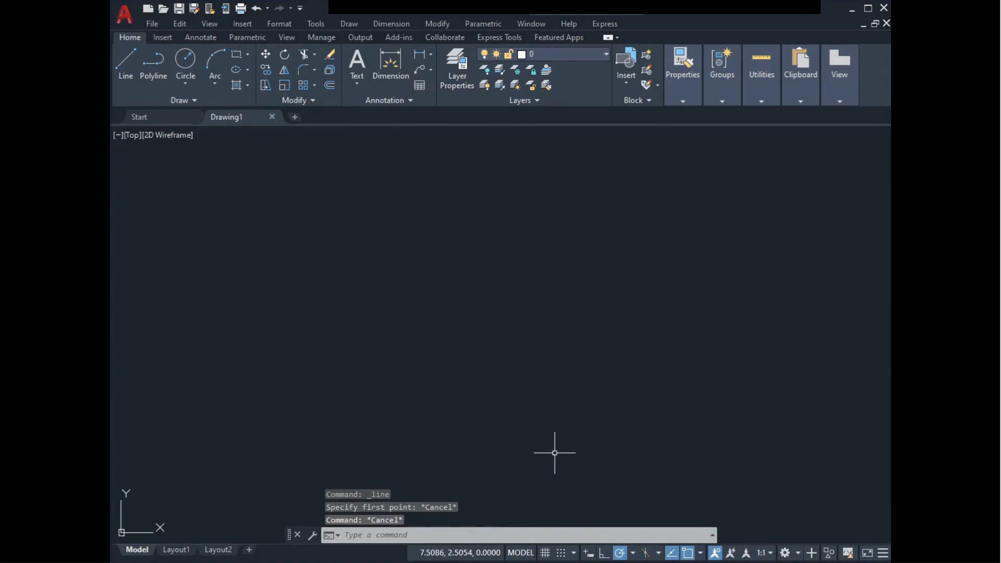
click(495, 533)
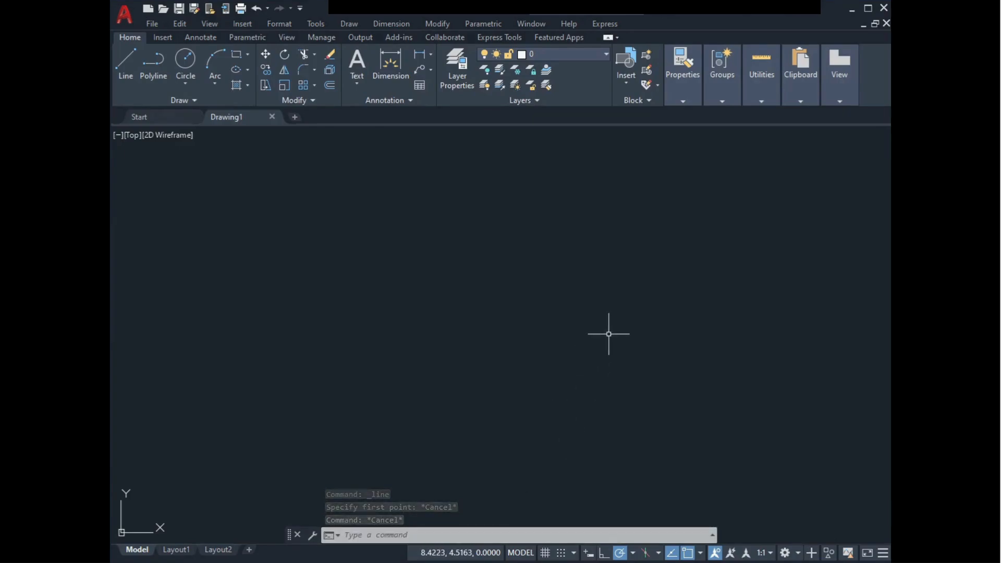
text(line)
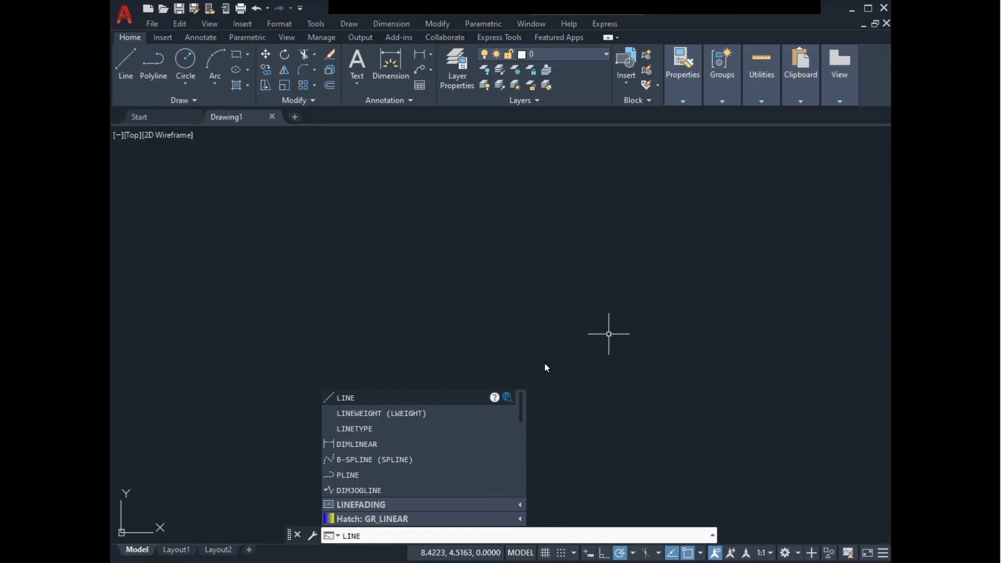
key(Return)
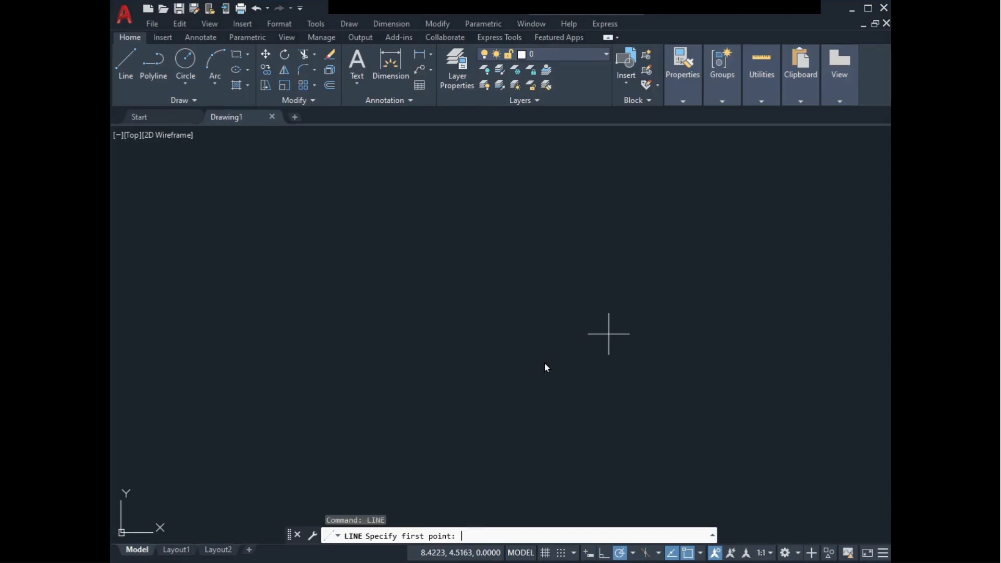
key(Escape)
key(Escape)
key(Escape)
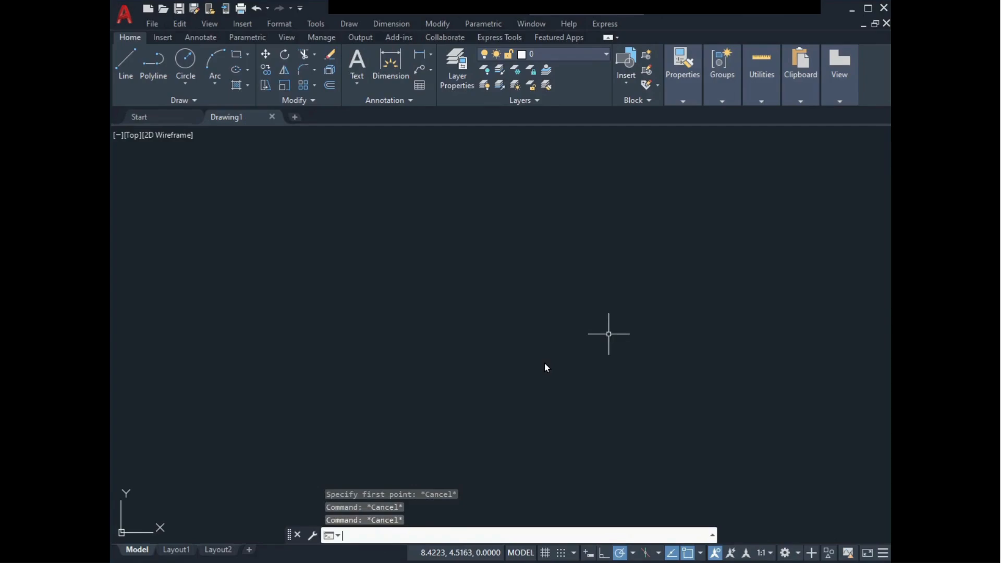
text(l)
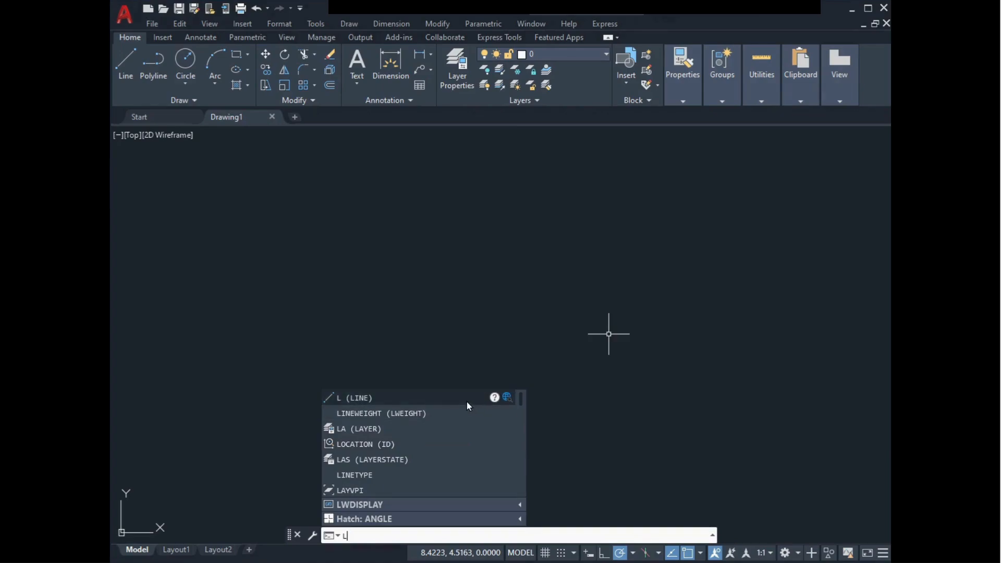
key(Escape)
key(Escape)
key(Escape)
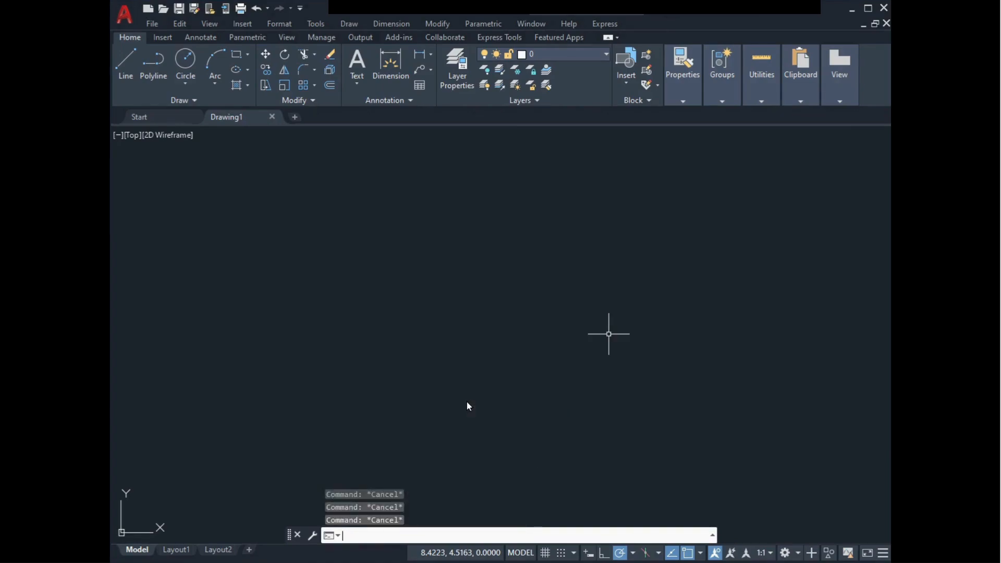
text(line)
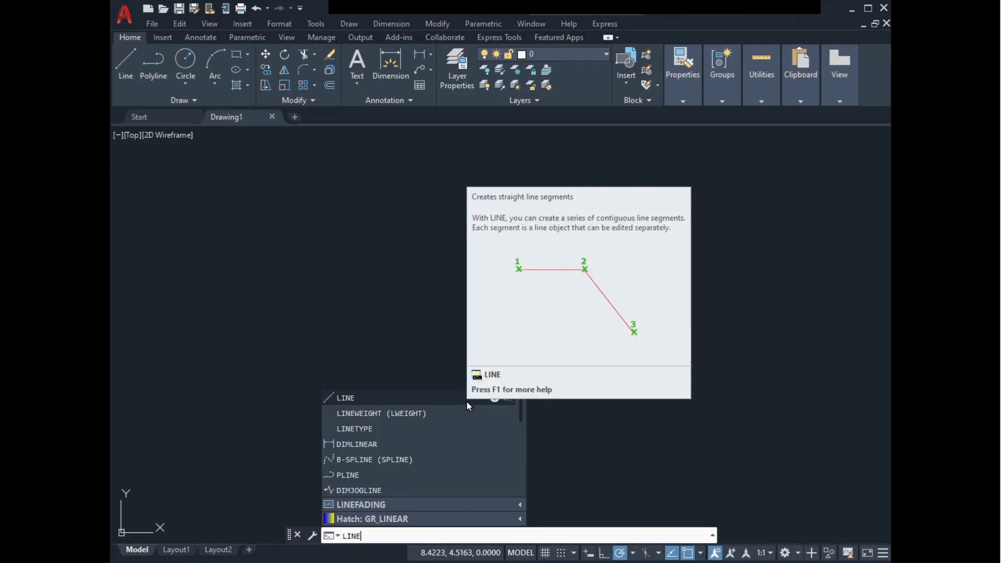
key(Escape)
key(Escape)
key(Escape)
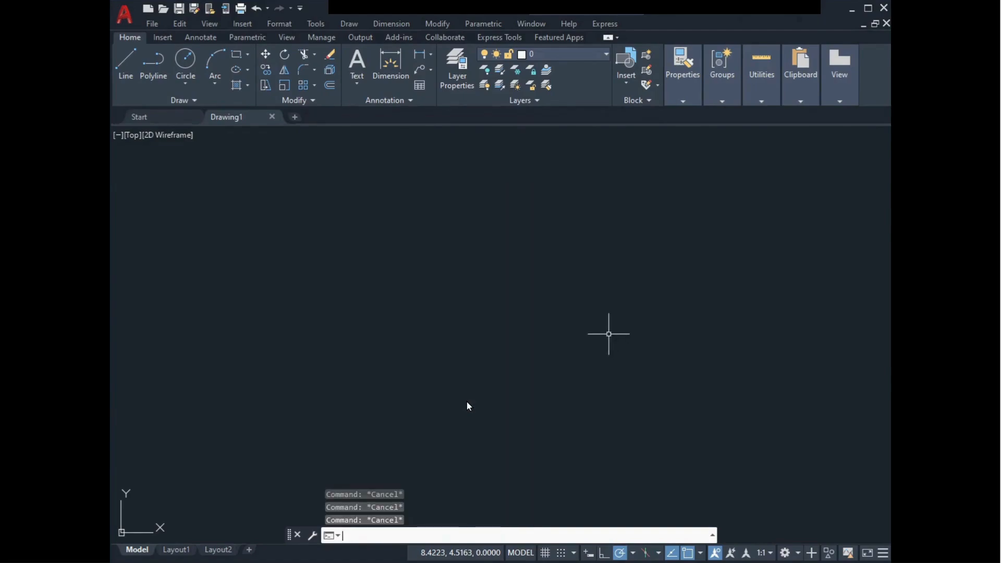
text(L)
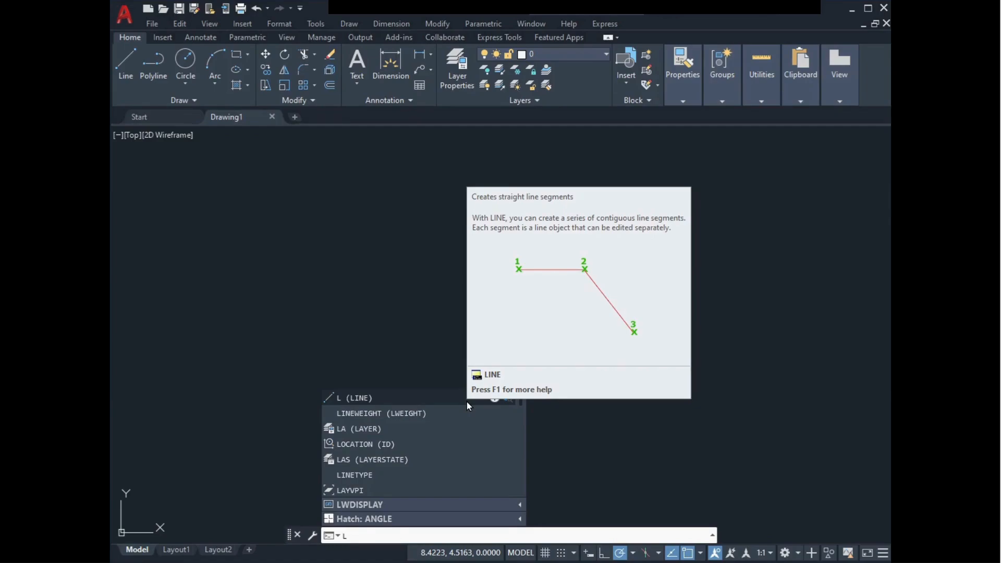
key(Escape)
key(Escape)
key(Escape)
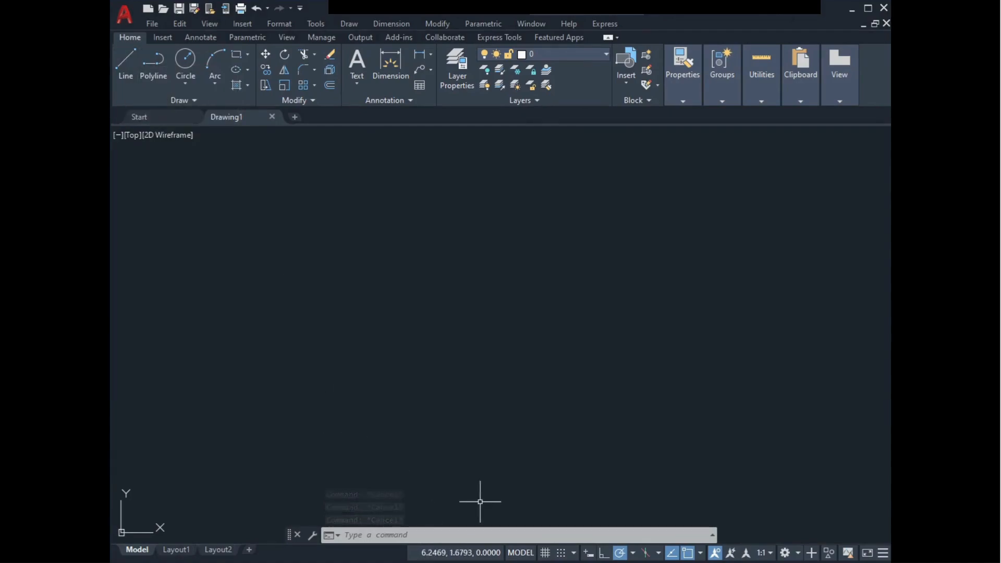
text(LINE)
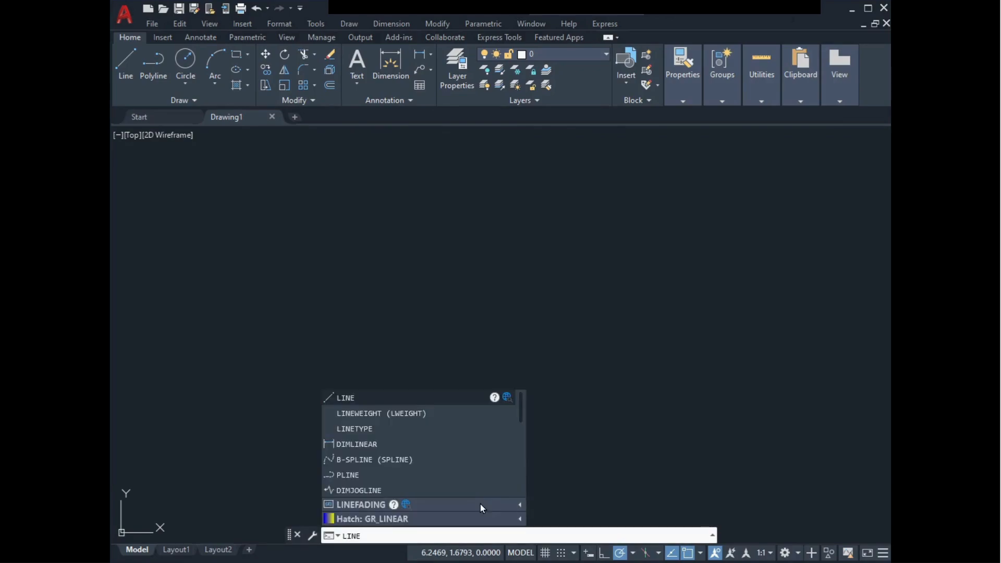
key(Return)
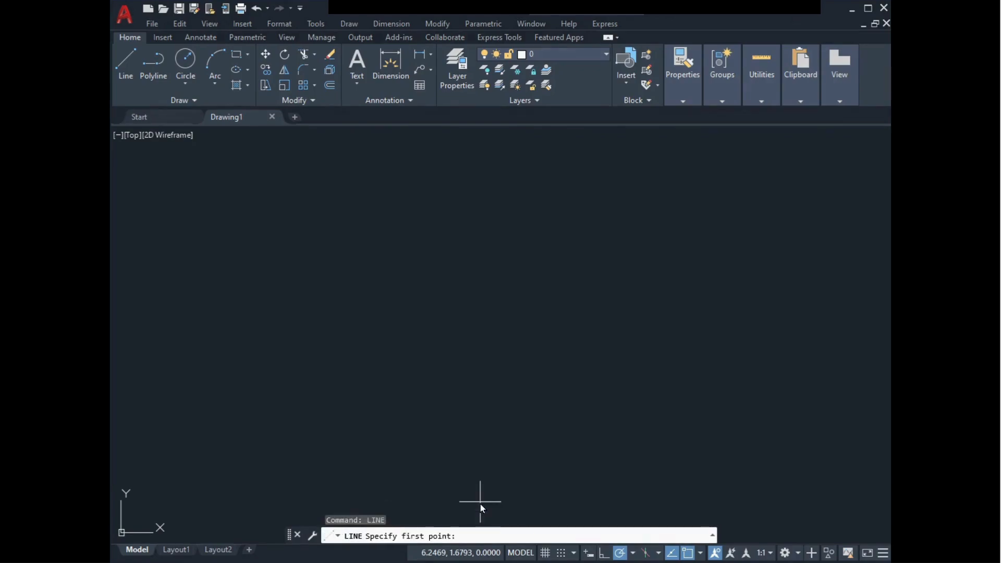
key(Escape)
key(Escape)
key(Escape)
text(L)
key(Return)
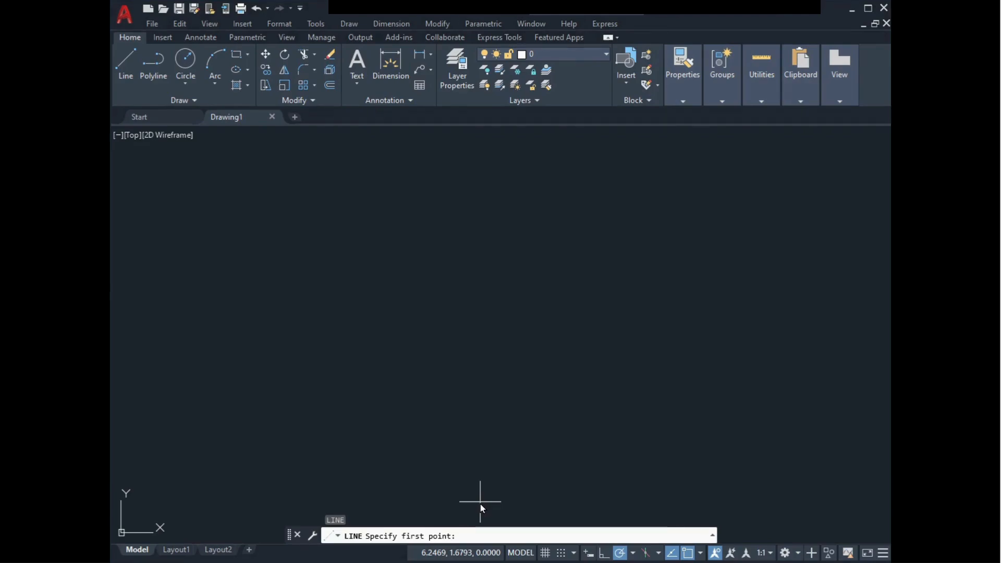
key(Escape)
key(Escape)
key(Escape)
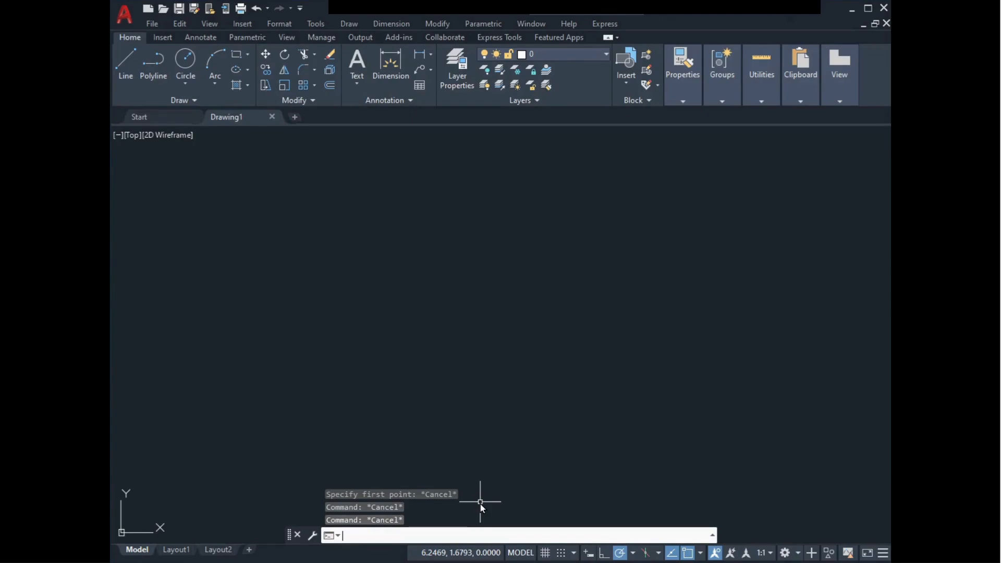
Draw a horizontal line 3 units long with polar tracking on, running right from about (4.40, 6.07)
text(line)
key(Return)
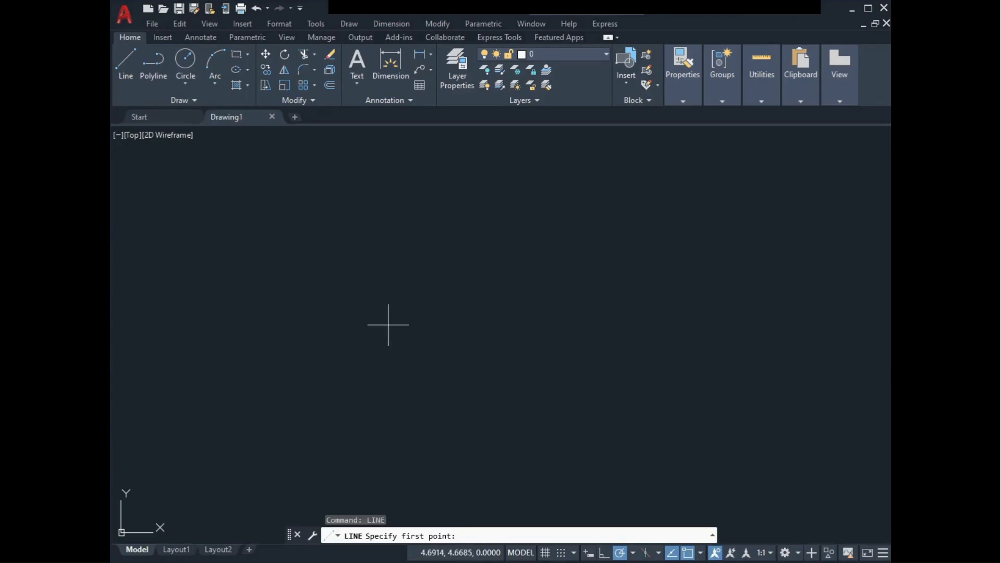
click(371, 242)
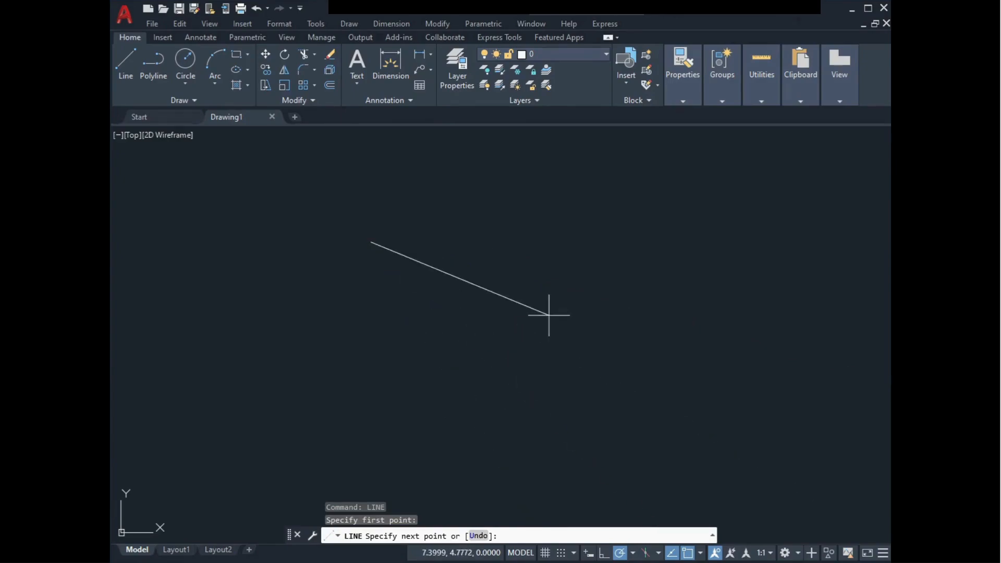
click(620, 553)
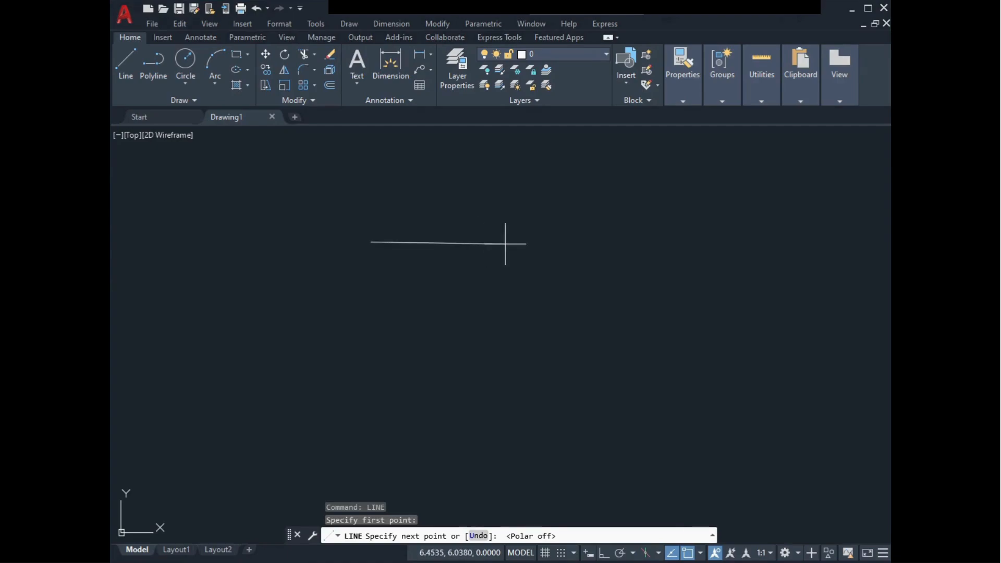
click(624, 554)
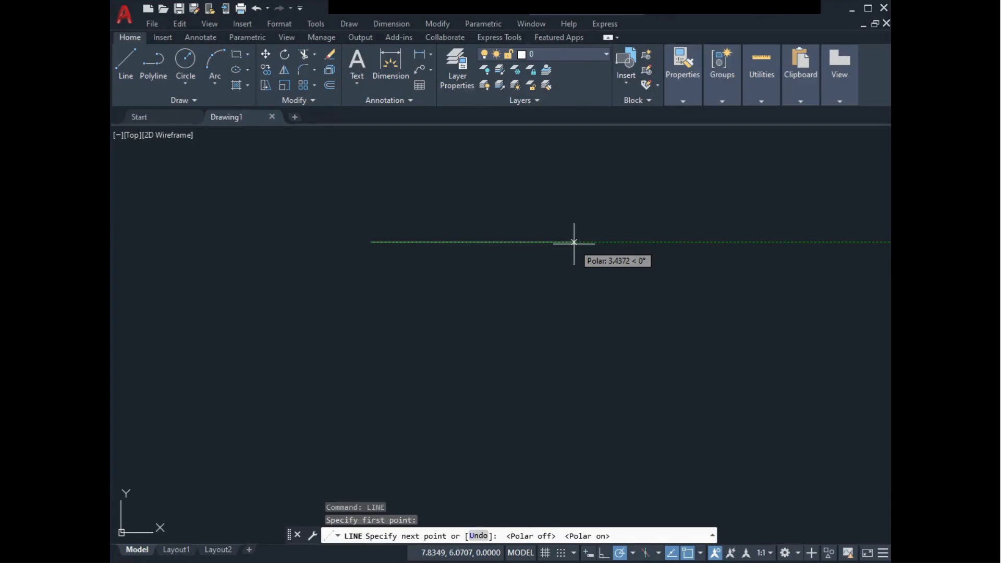
text(3)
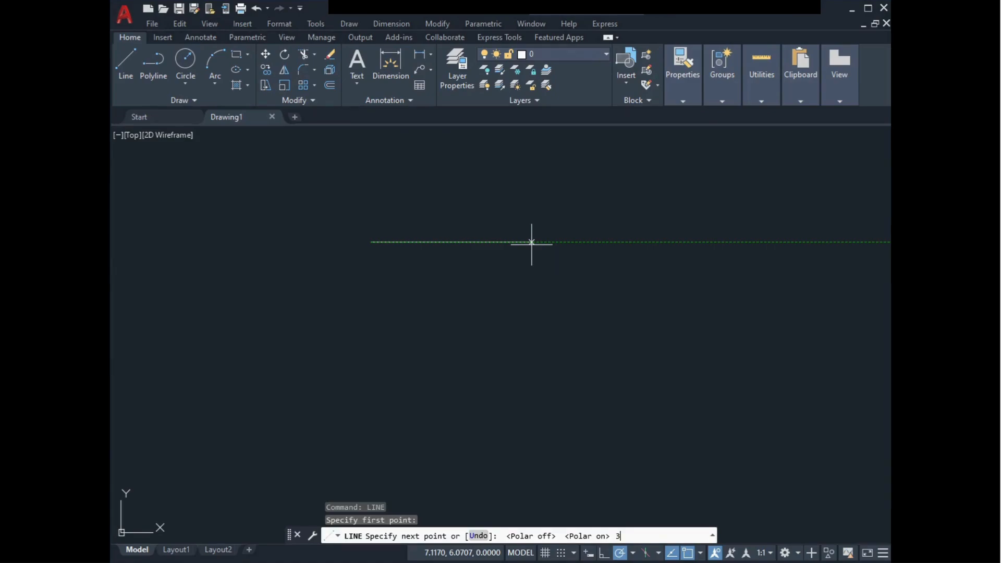
key(Return)
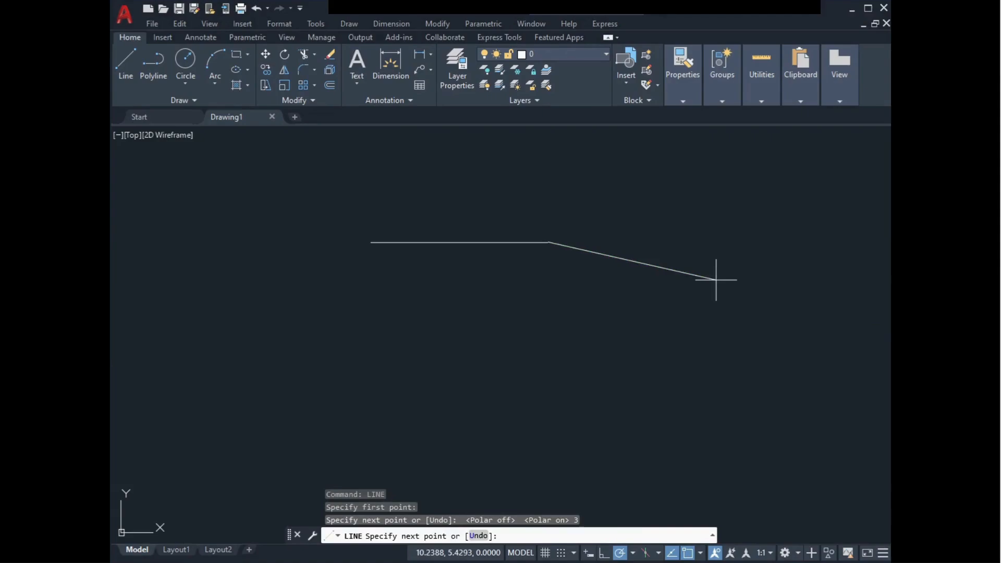
key(Escape)
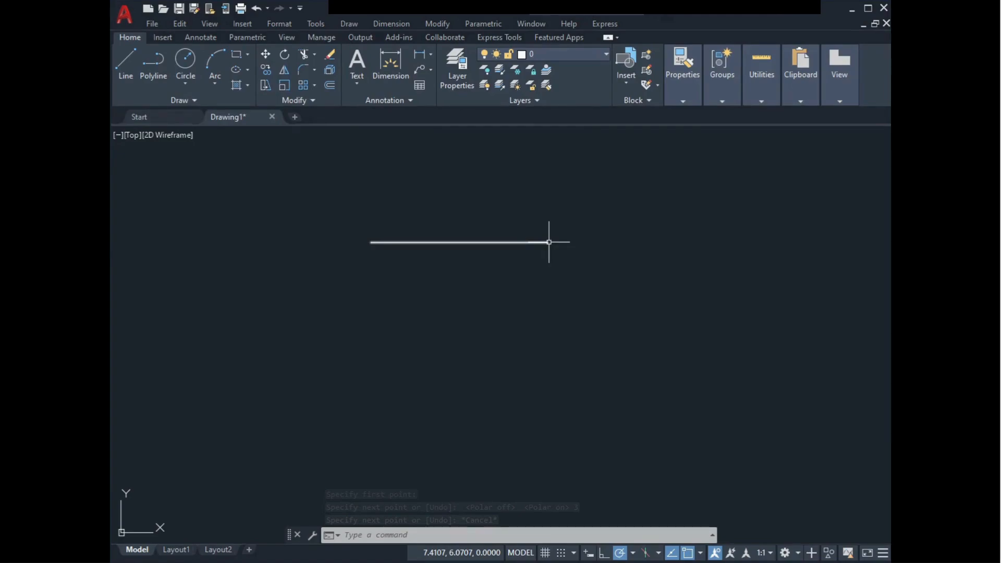
Draw a vertical line 3 units long straight down from the right endpoint of the horizontal line
text(line)
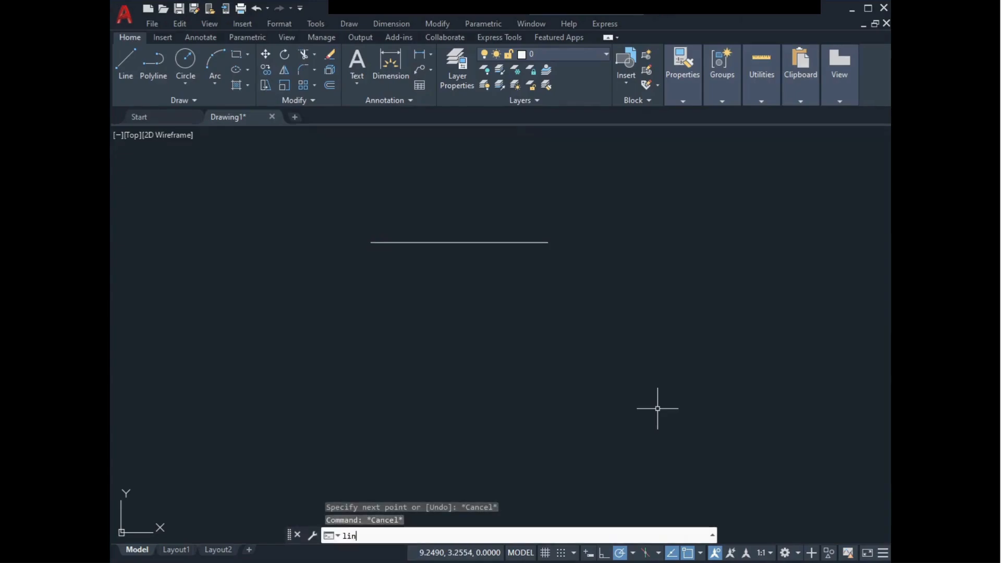
key(Return)
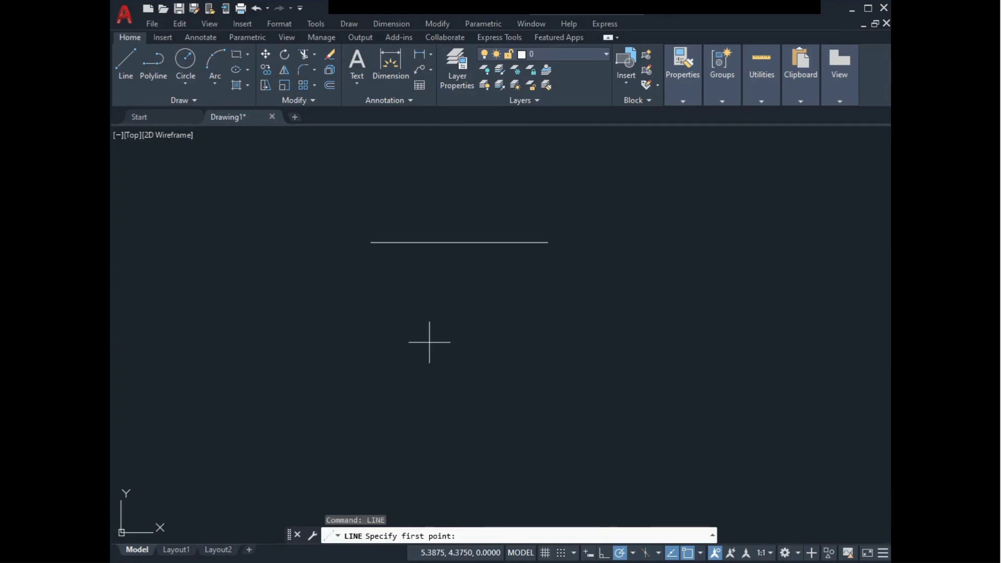
click(548, 242)
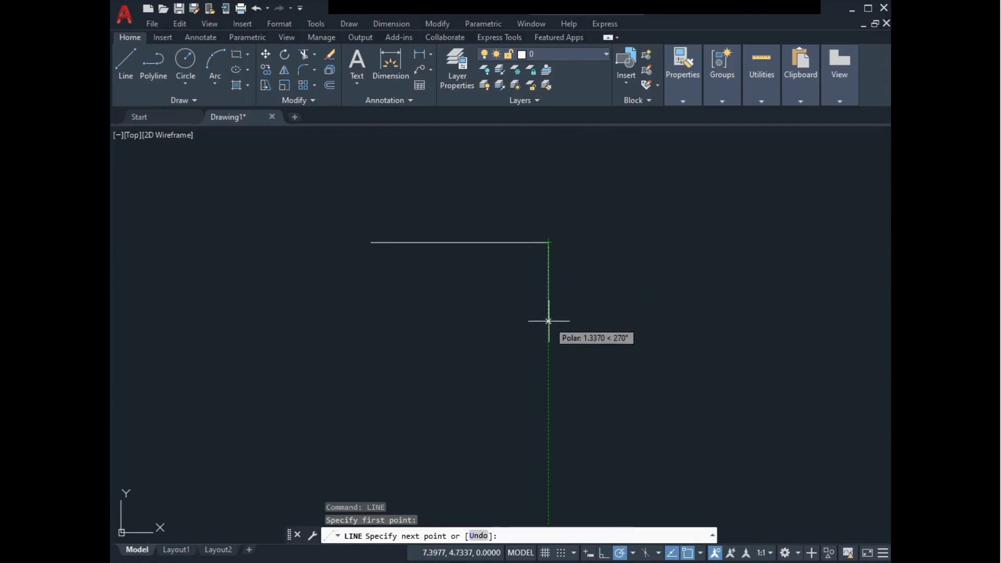
click(548, 242)
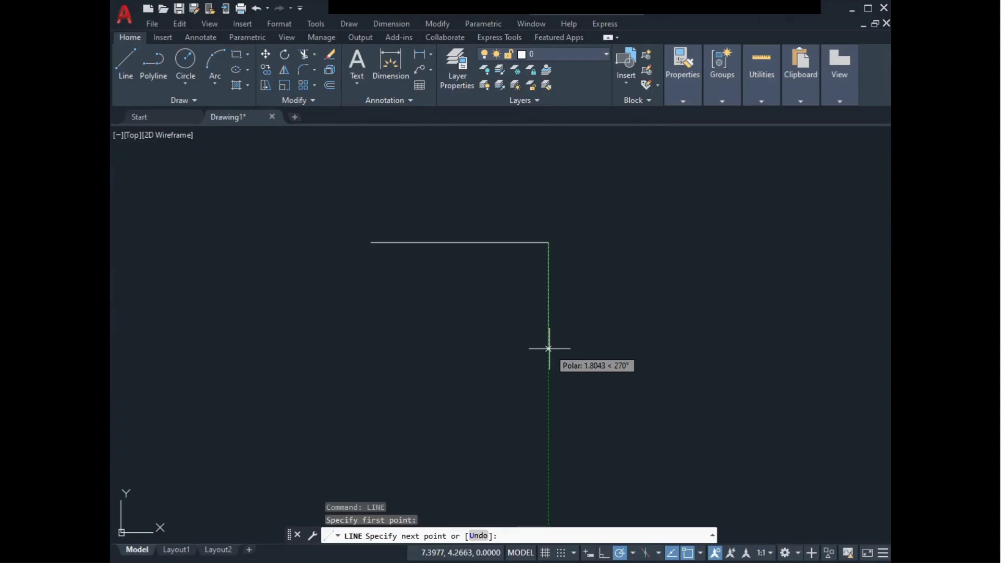
text(3)
key(Return)
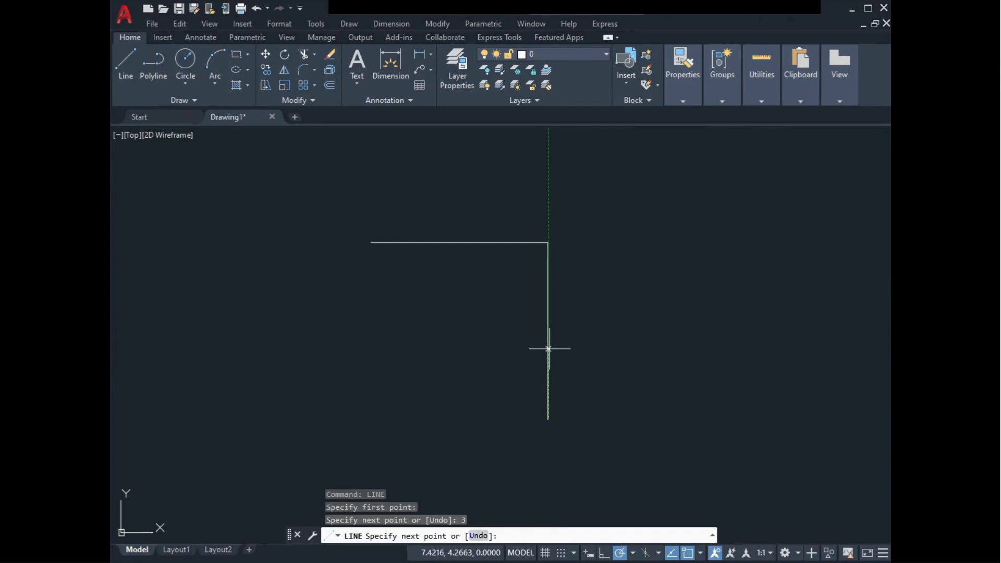
key(Escape)
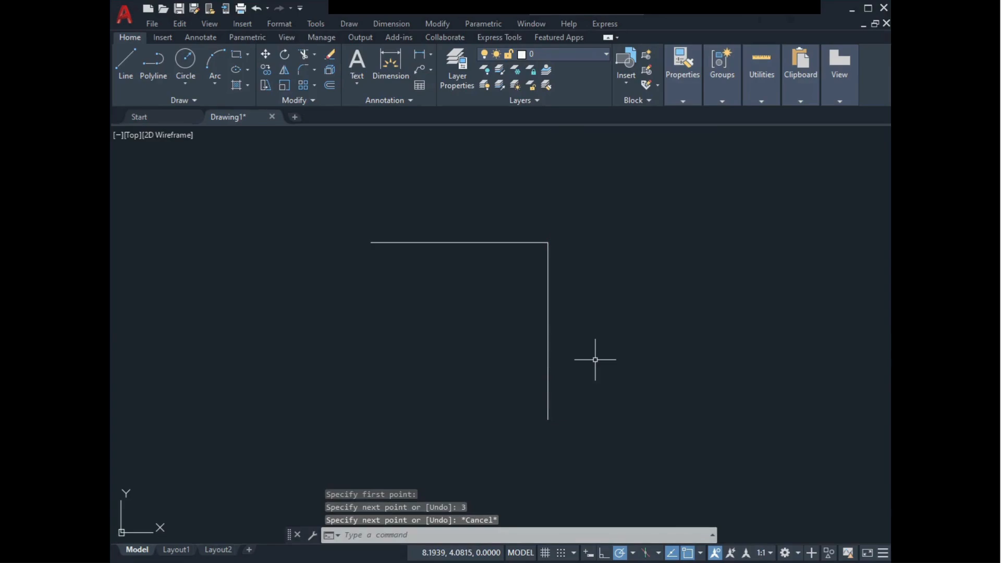
scroll(595, 360, down, 2)
middle_drag(610, 409, 670, 344)
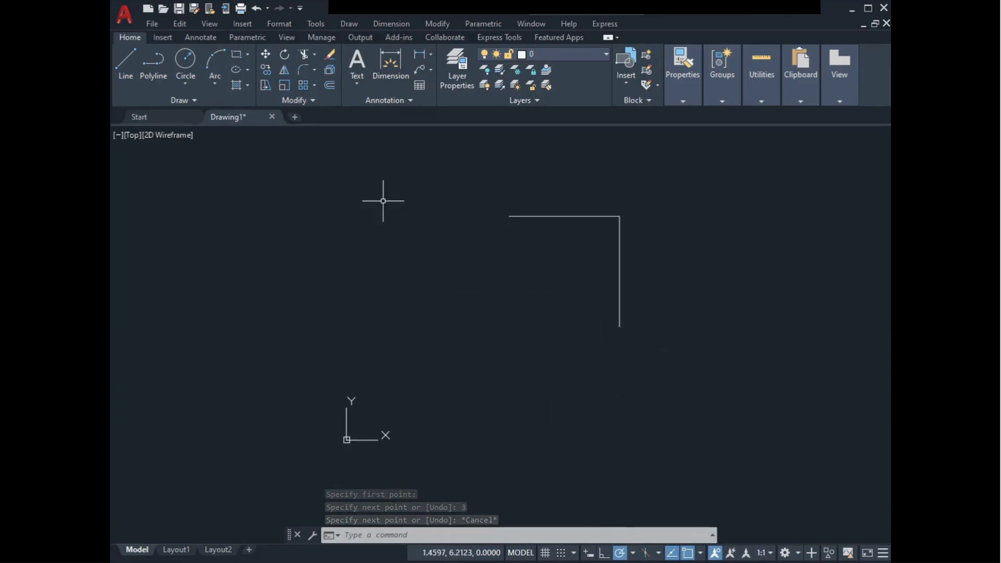
click(127, 56)
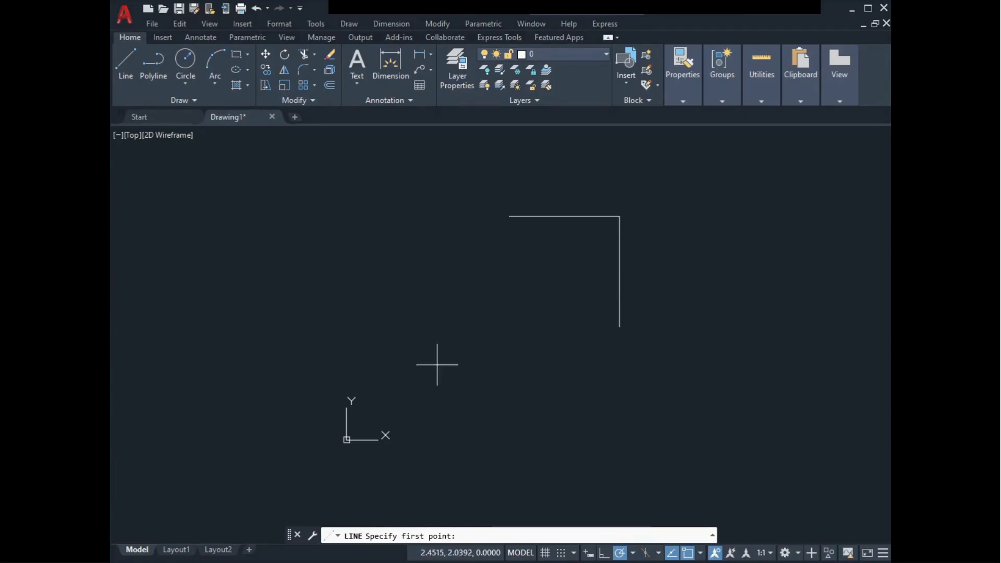
key(Escape)
key(Escape)
key(Escape)
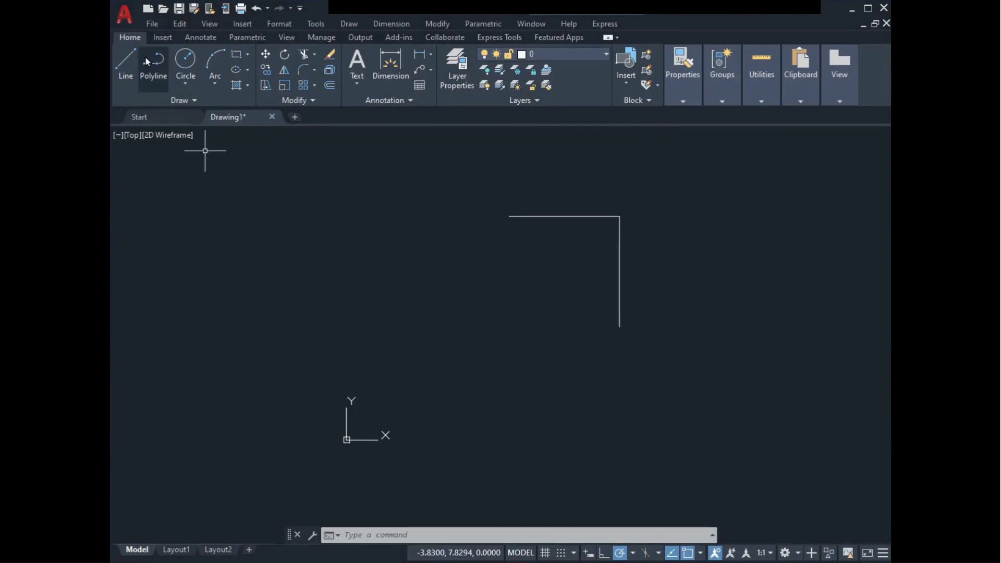
Draw a line 5 units long at 30° from the origin (0,0), and end the Line command
click(127, 54)
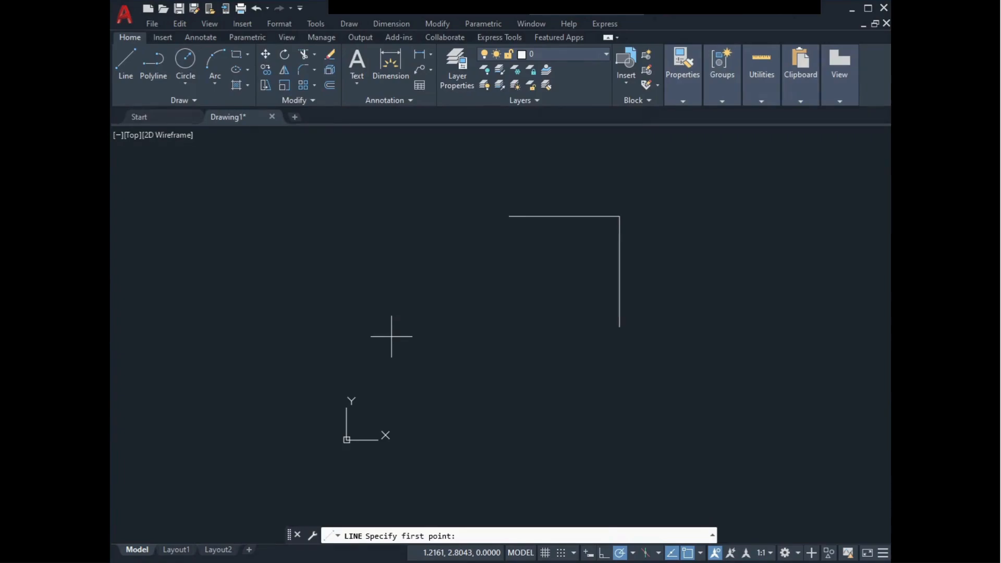
text(0)
text(,0)
key(Return)
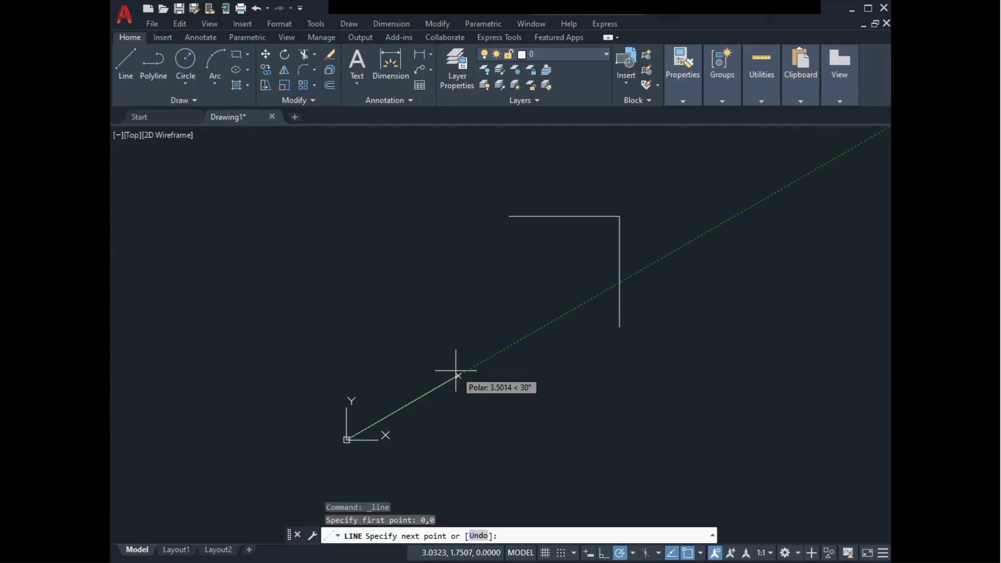
text(5)
key(Return)
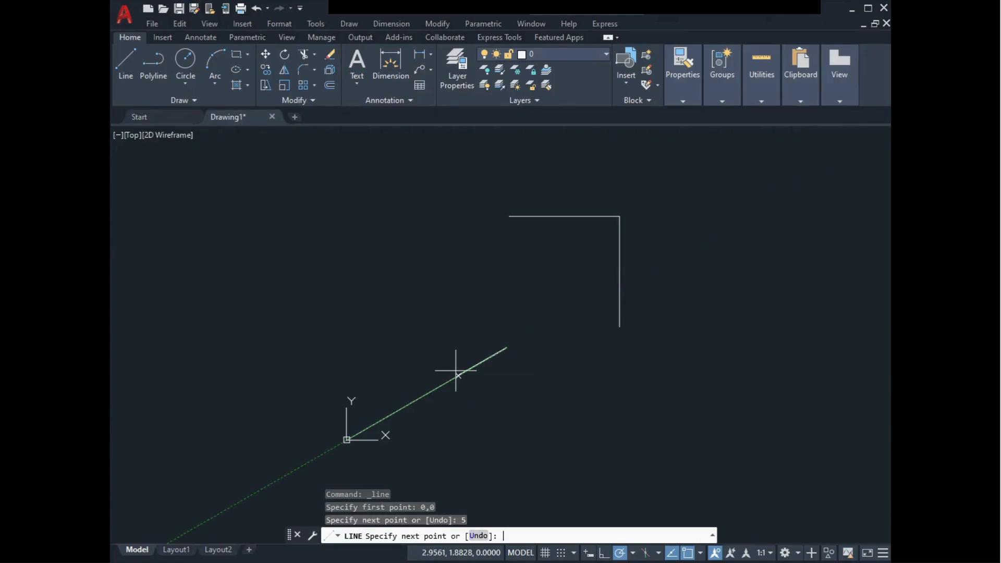
key(Escape)
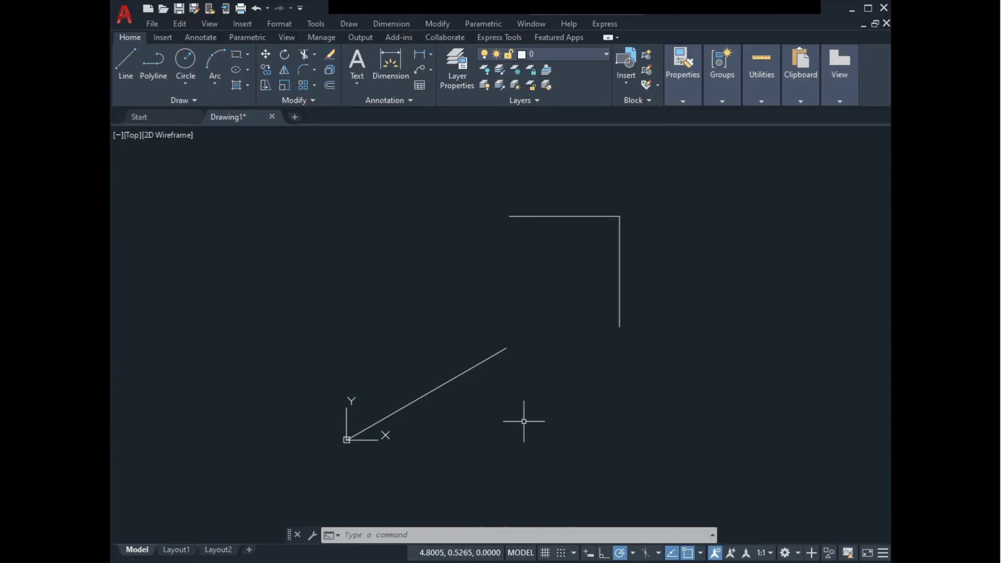
key(Escape)
key(Escape)
key(Escape)
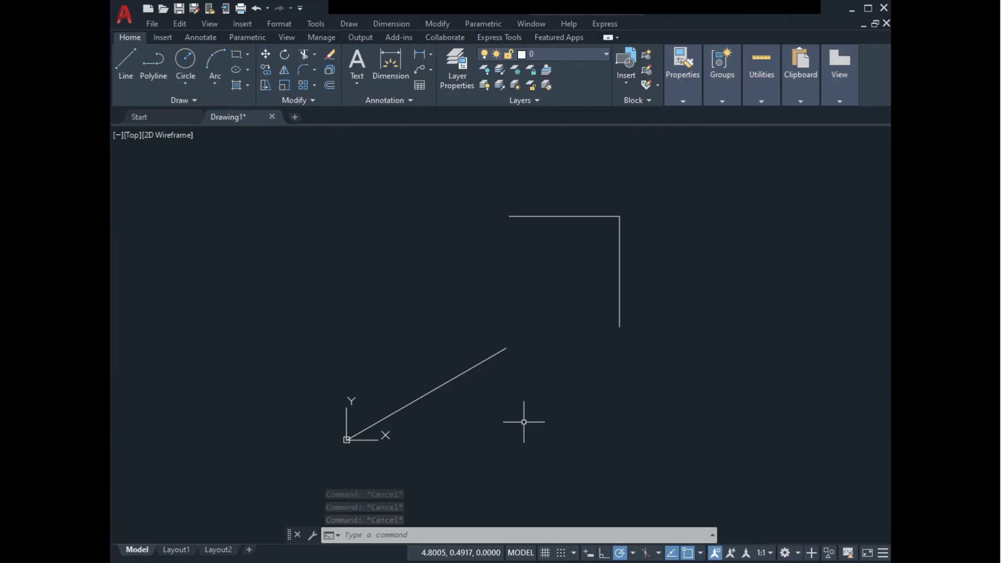
Try starting the Line command with its full name LINE and with its alias L, cancelling it each time
middle_drag(534, 405, 637, 425)
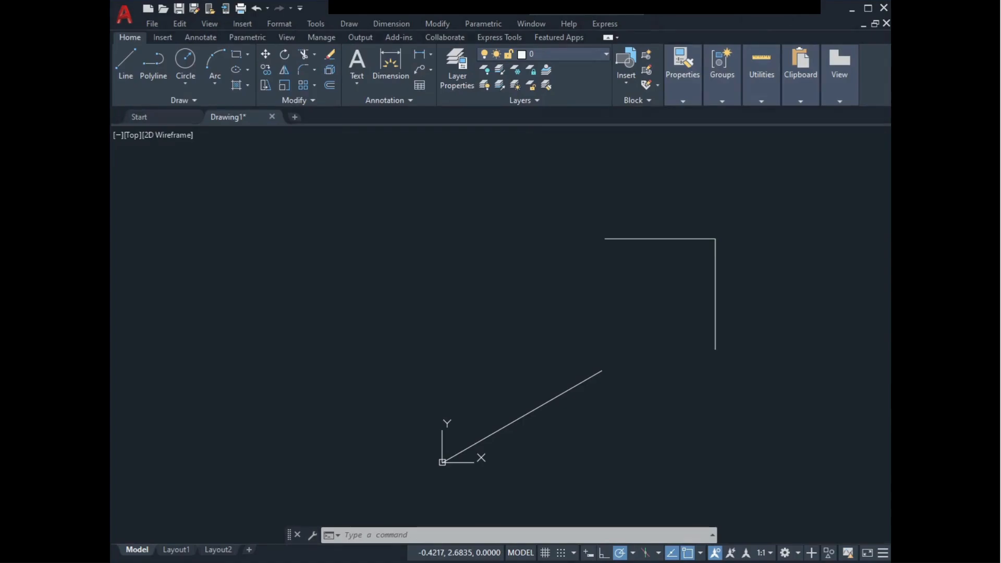
text(LINE)
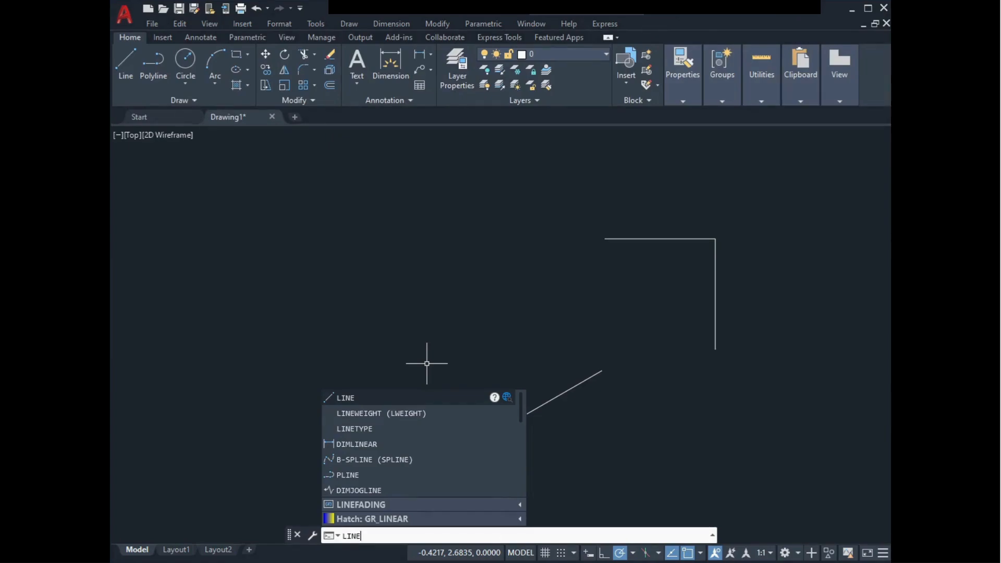
key(Return)
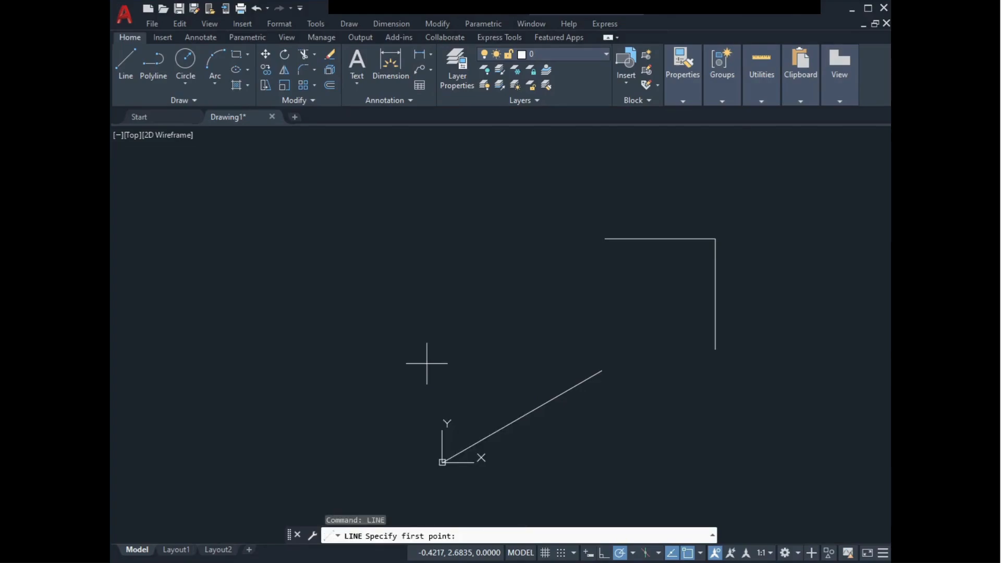
key(Escape)
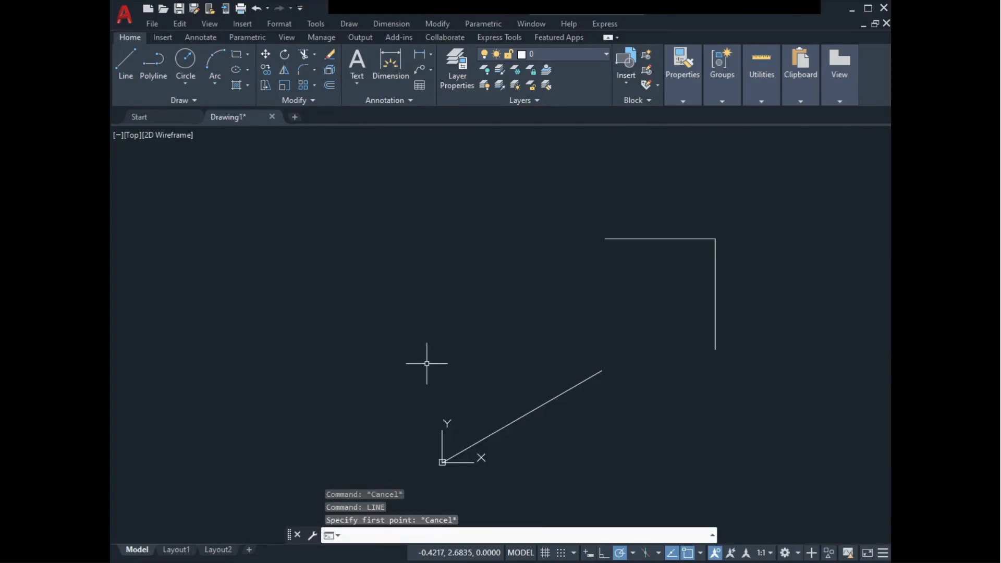
text(l)
key(Return)
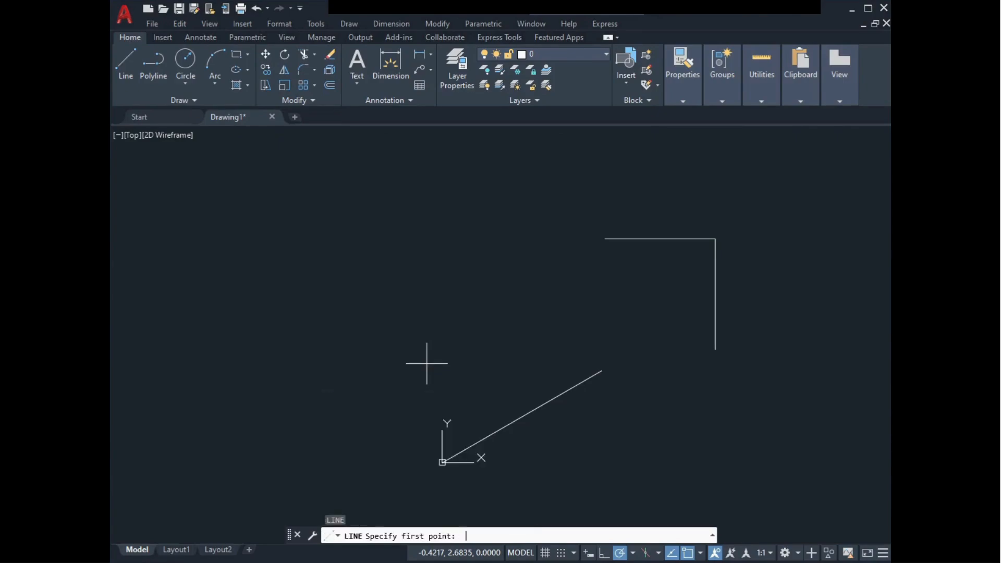
key(Escape)
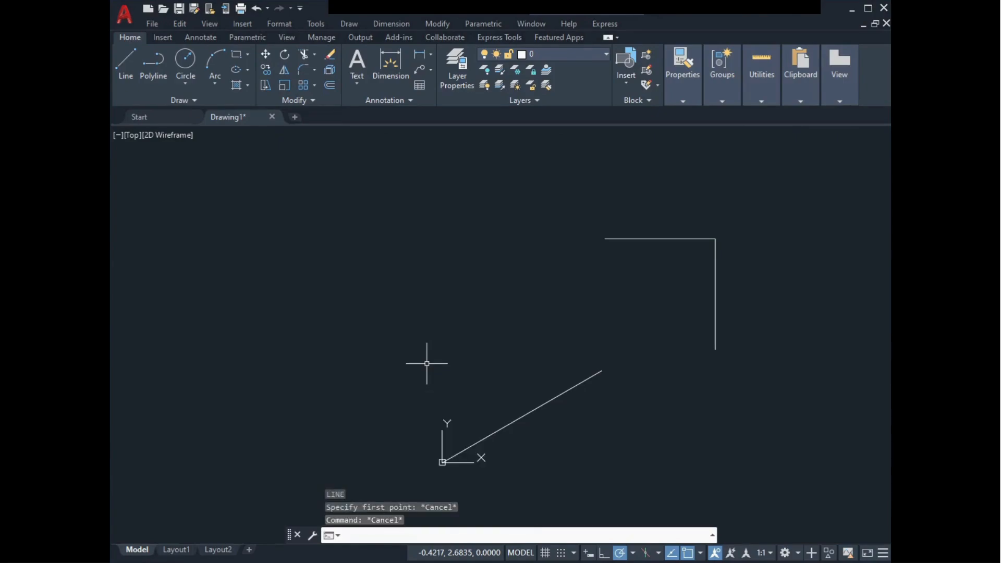